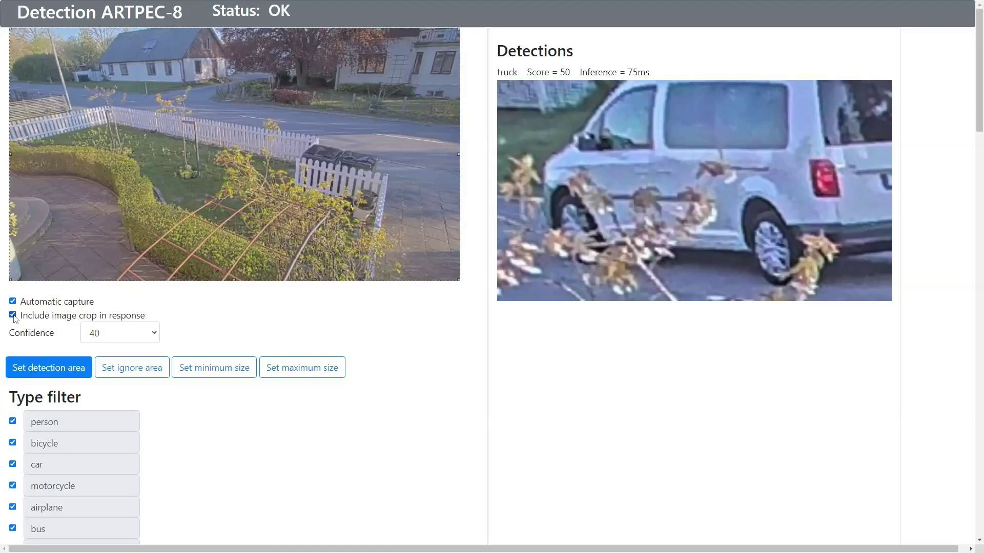
Open the Confidence threshold list, currently set to 40.
left_click(98, 333)
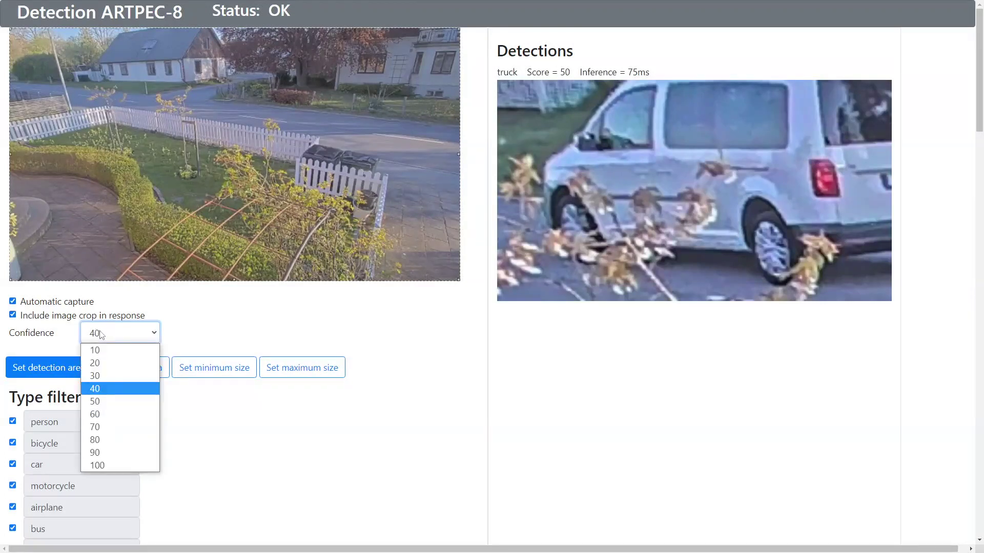
Leave confidence at 40 and drag the detection area's corners inward over the road and front fence.
left_click(109, 392)
left_click(70, 378)
left_click_drag(458, 280, 409, 182)
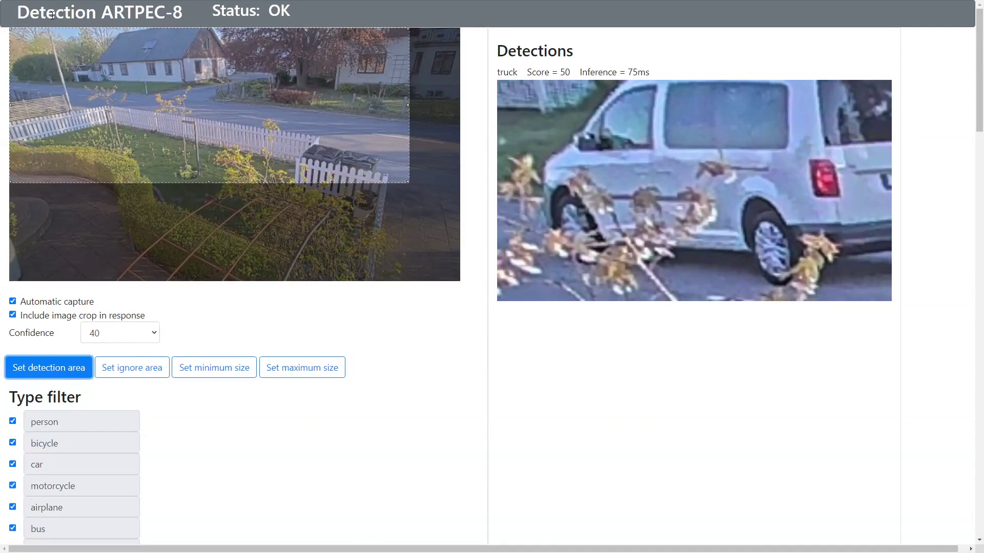
left_click_drag(11, 29, 135, 90)
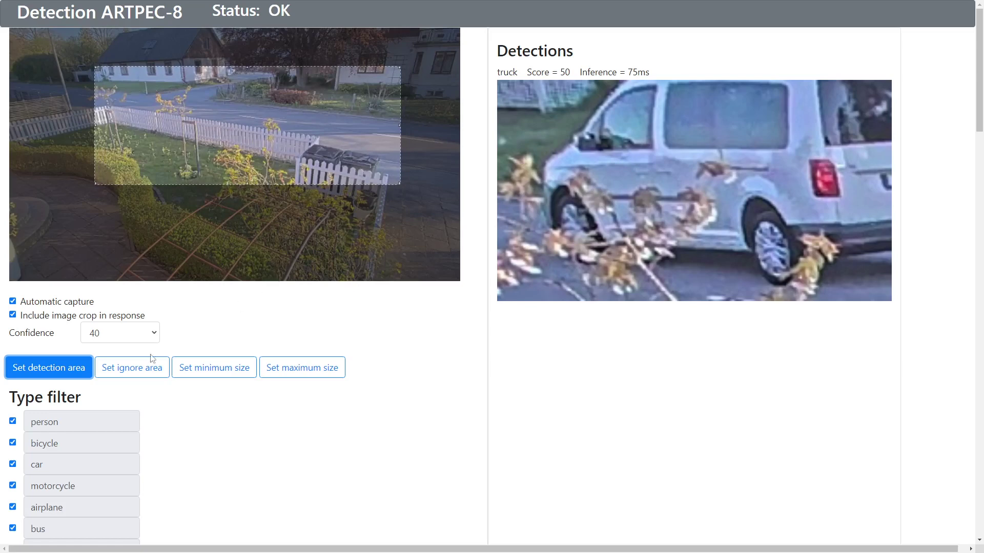
left_click(141, 369)
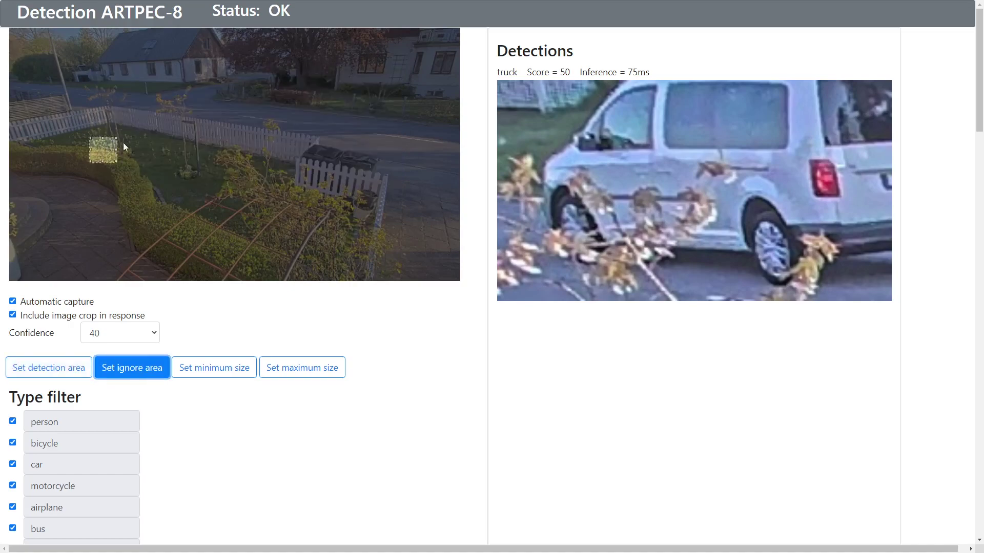
Draw an ignore area over a small patch of the garden path.
left_click(99, 201)
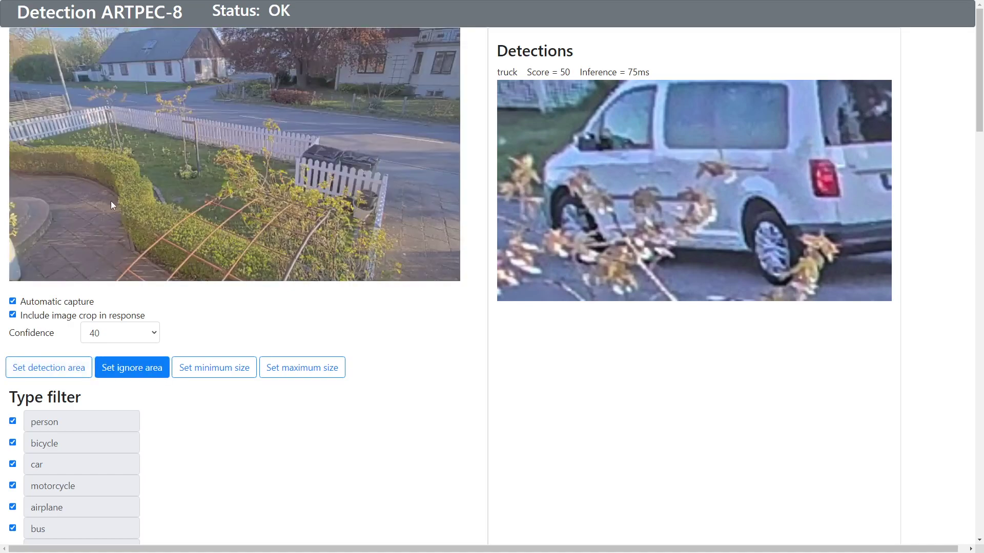
left_click(130, 371)
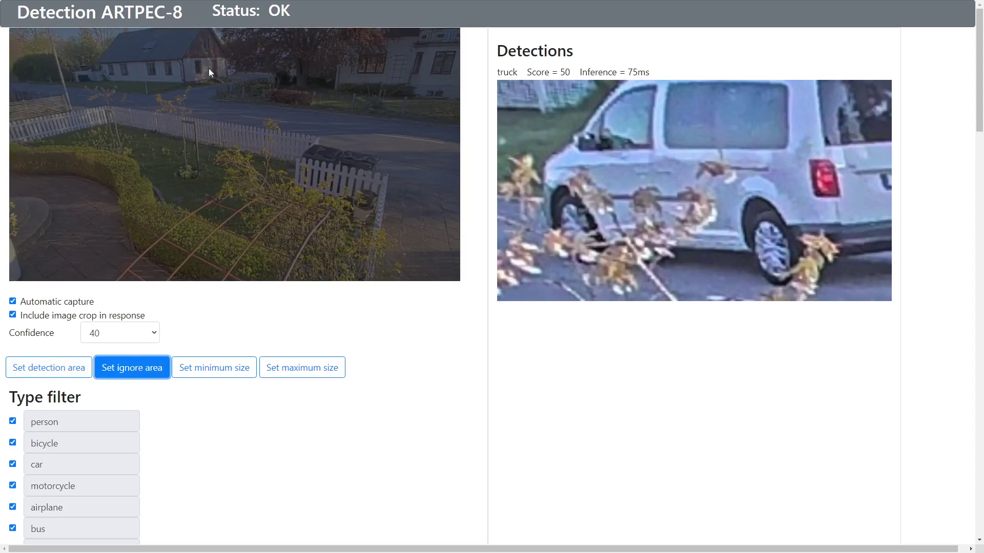
left_click_drag(88, 186, 127, 223)
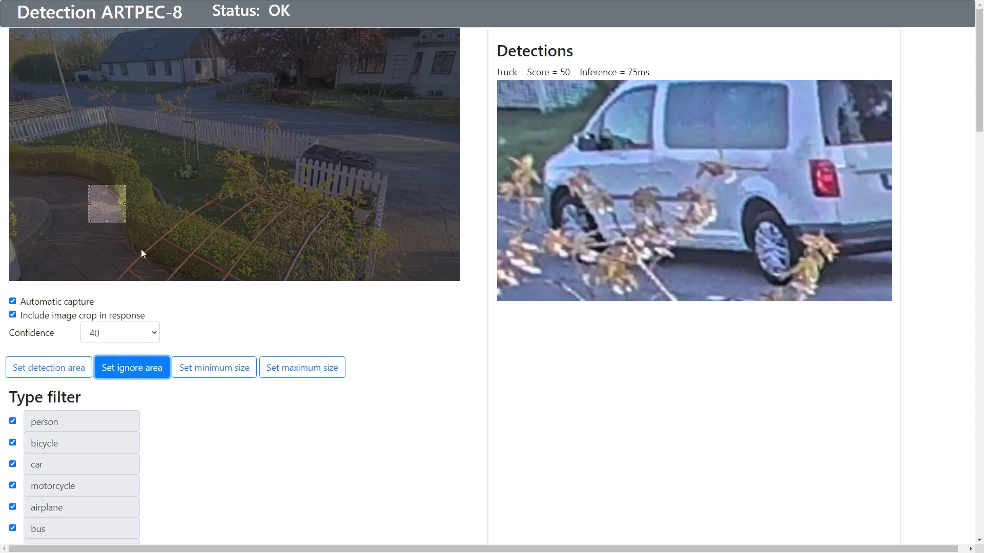
left_click(155, 242)
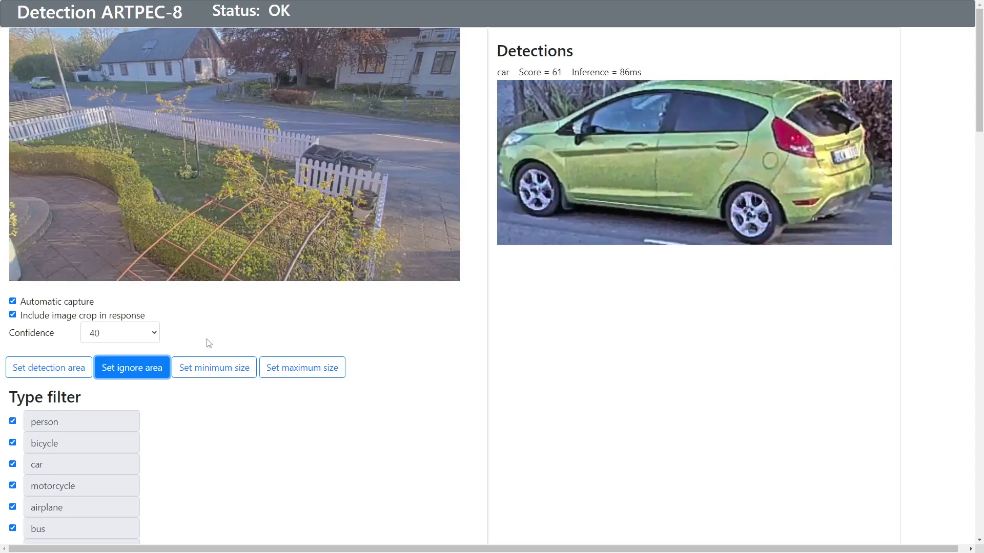
Set a tiny minimum object size box near the image centre.
left_click(217, 371)
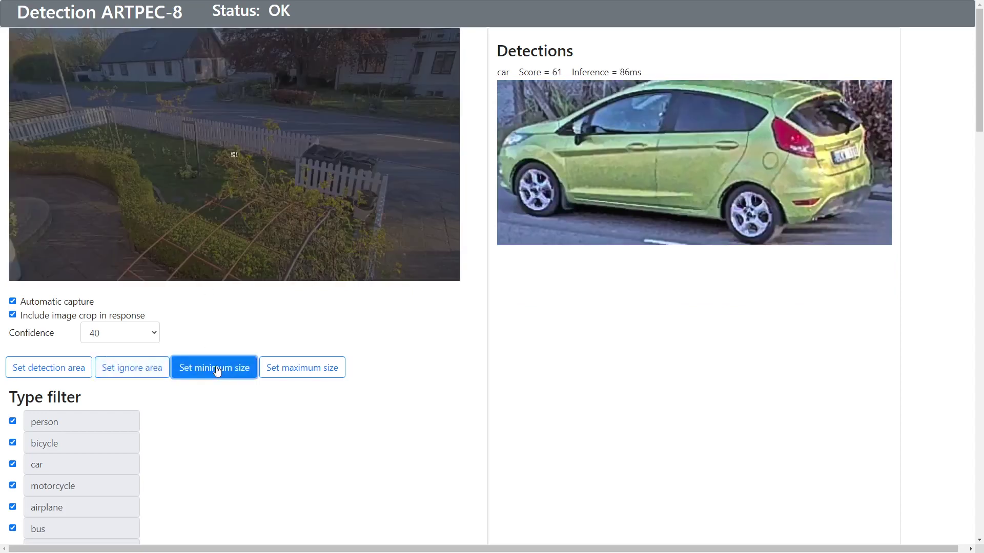
mouse_move(234, 156)
left_mouse_down()
mouse_move(221, 276)
mouse_move(221, 175)
mouse_move(232, 164)
left_mouse_up()
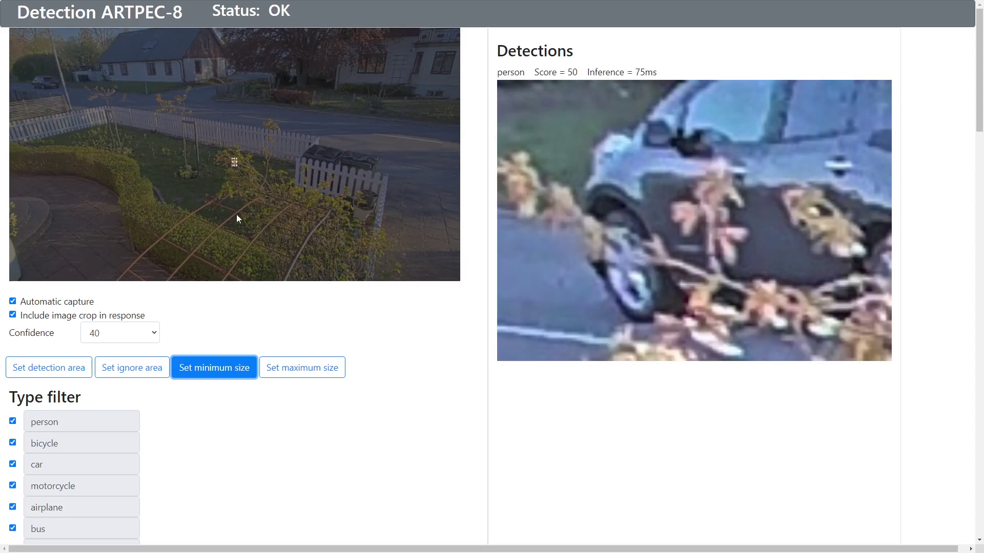
left_click(309, 372)
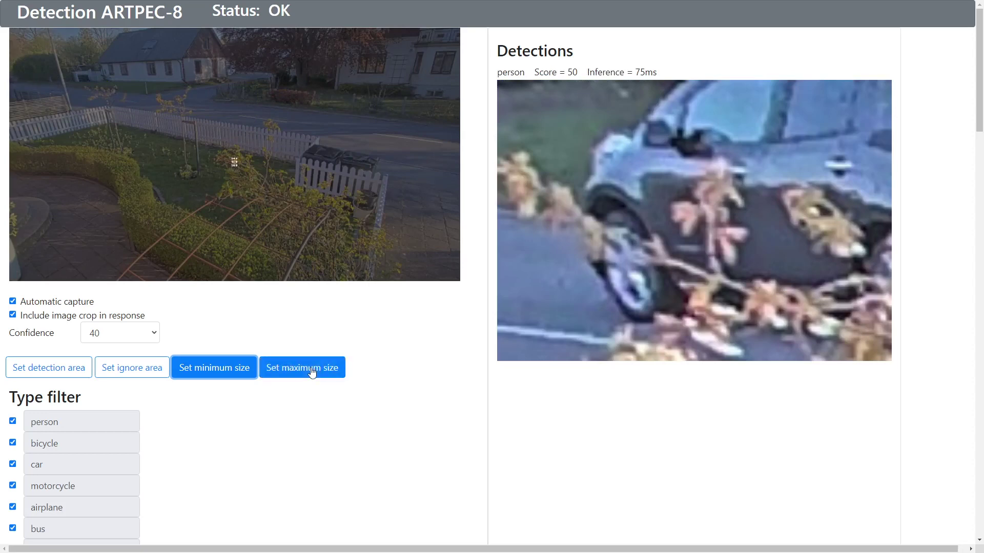
Enlarge and reposition the maximum object size box to span the road-and-fence region.
left_click_drag(248, 123, 248, 95)
left_click_drag(267, 141, 267, 118)
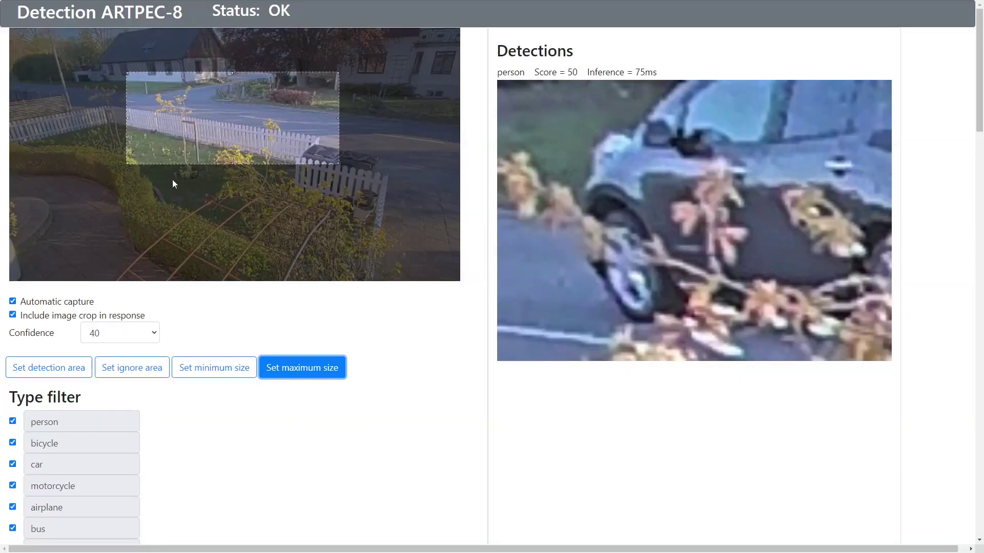
left_click_drag(126, 163, 124, 167)
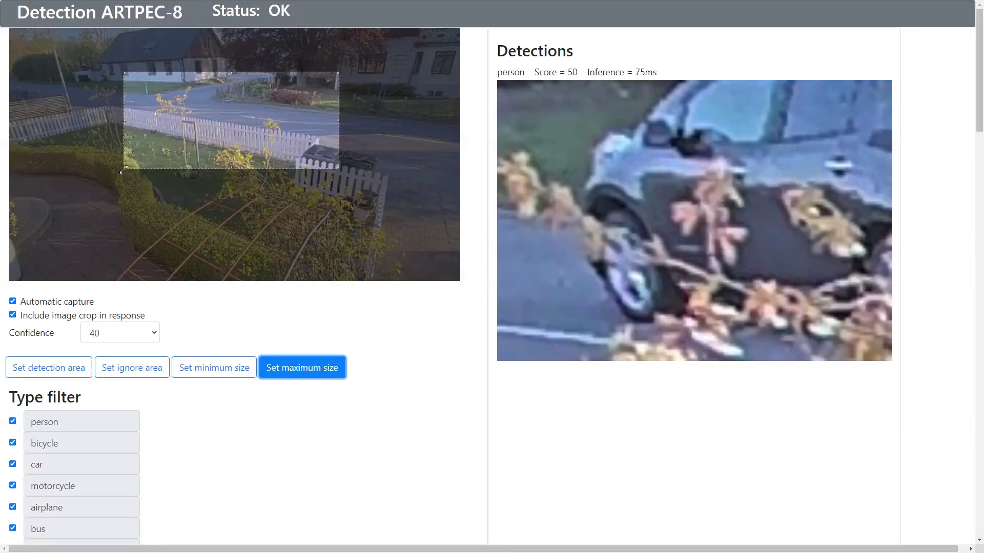
left_click(77, 372)
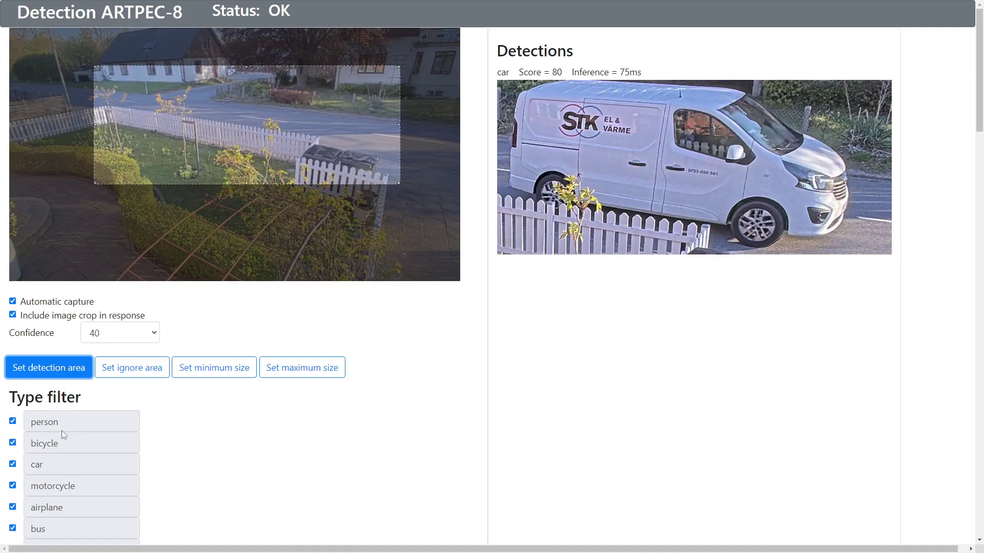
Scroll through the Type filter's object classes to review which are checked.
scroll(64, 430, "down", 3)
scroll(66, 429, "down", 1)
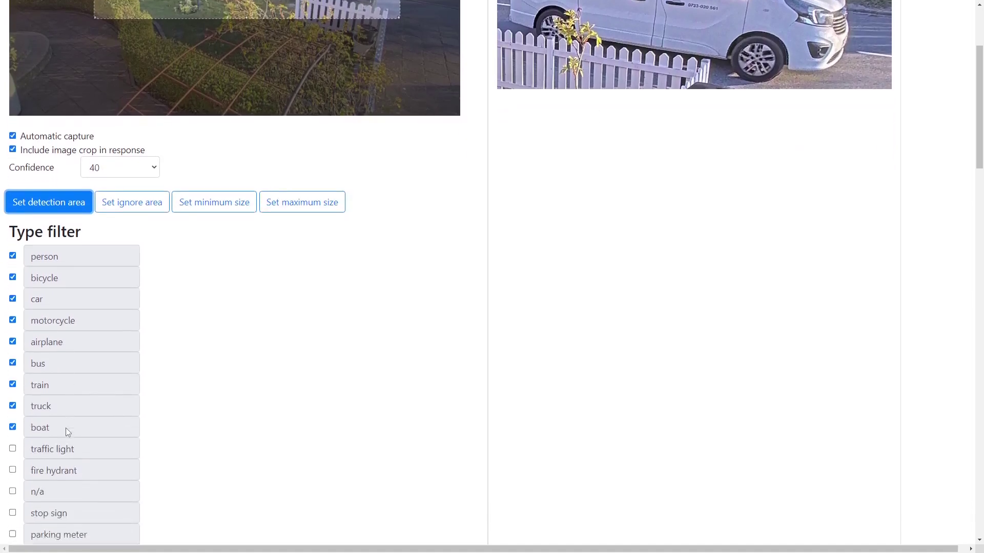
scroll(66, 428, "up", 4)
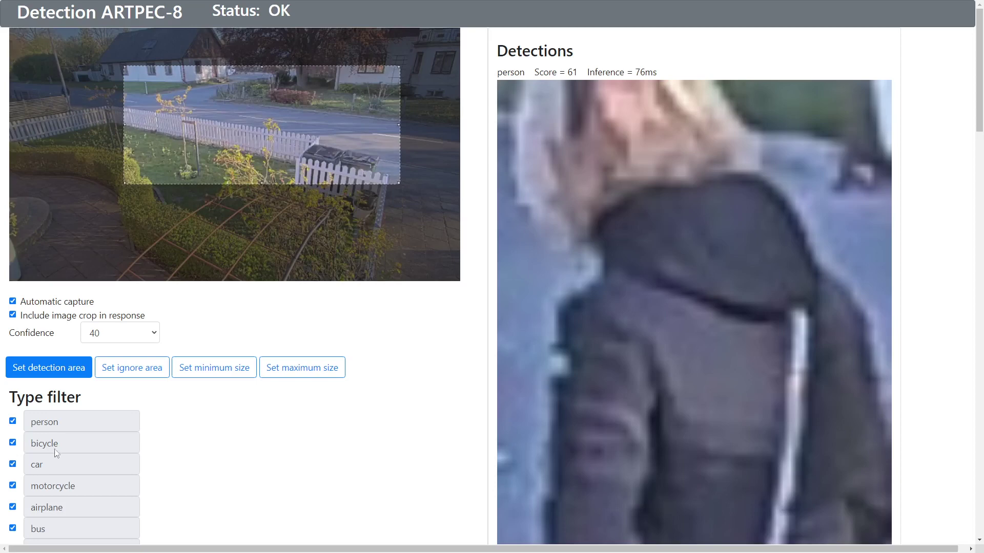
scroll(128, 467, "down", 3)
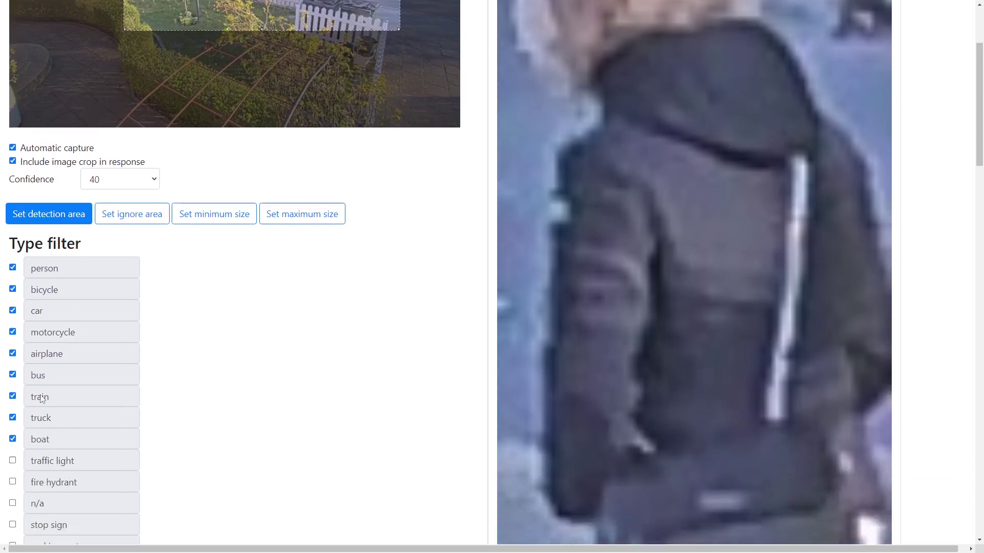
scroll(41, 396, "down", 4)
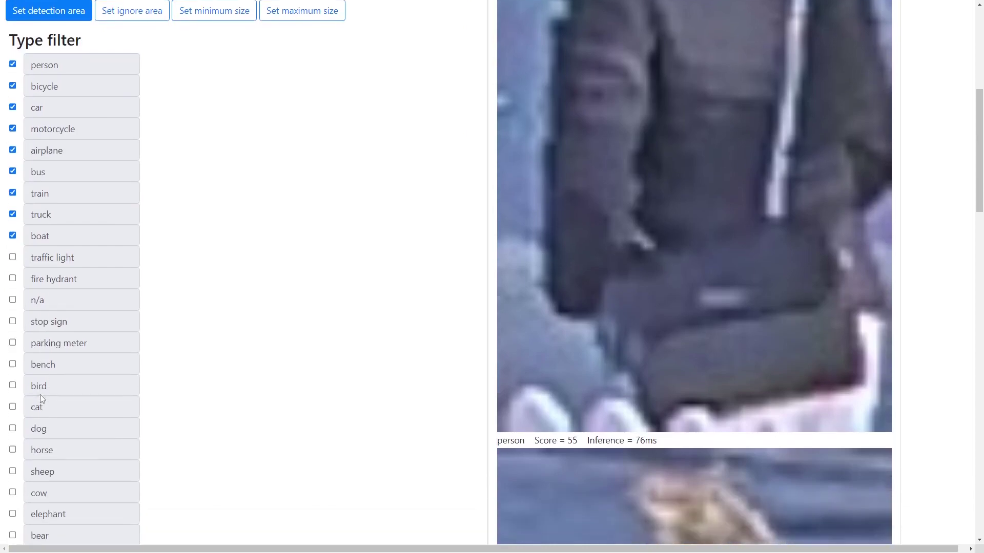
scroll(40, 394, "down", 7)
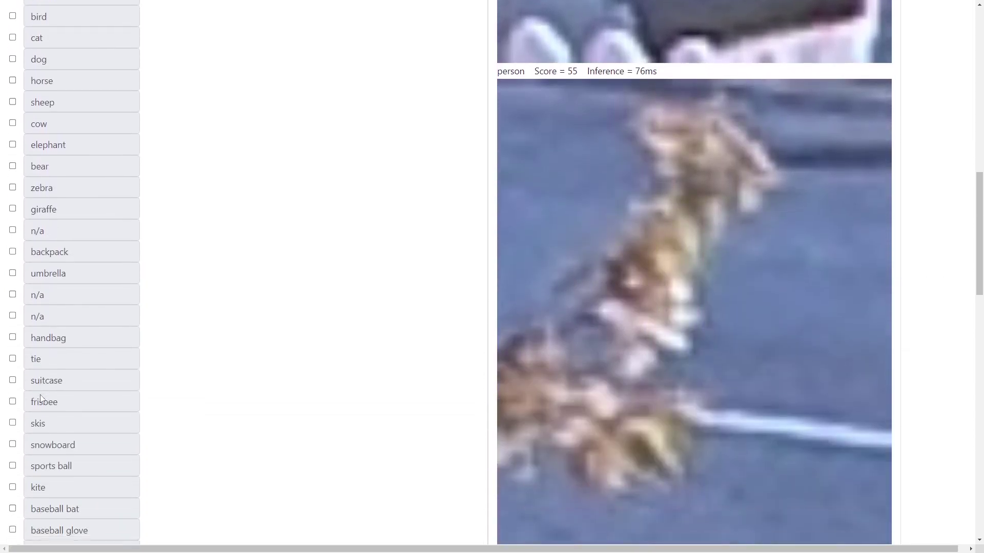
scroll(40, 395, "down", 4)
scroll(80, 387, "up", 6)
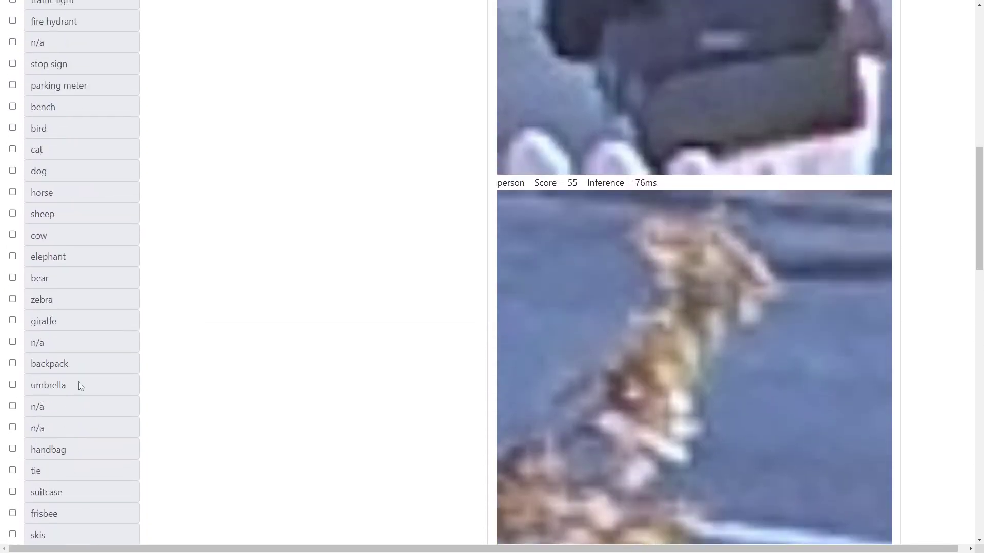
Keep only person, bicycle, car, motorcycle, airplane and bus checked, then return to the list top.
double_click(684, 179)
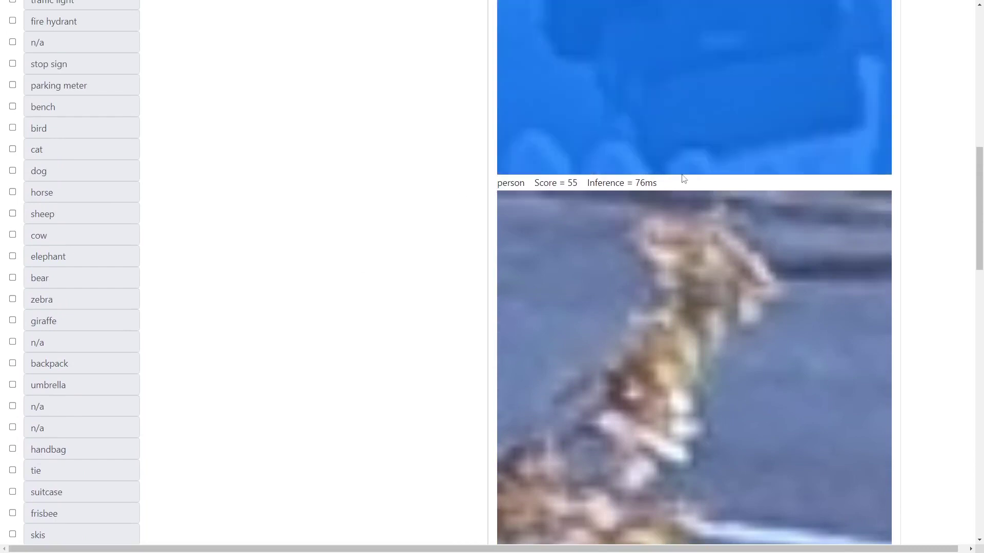
left_click(682, 181)
scroll(637, 355, "down", 4)
scroll(636, 352, "down", 4)
scroll(635, 352, "up", 5)
scroll(635, 352, "up", 3)
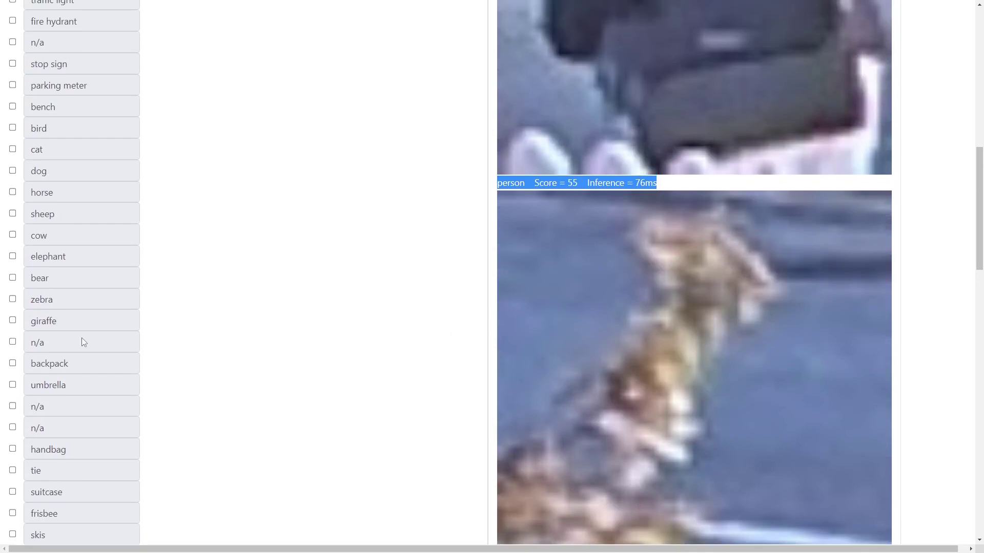
scroll(81, 339, "down", 3)
scroll(80, 338, "down", 8)
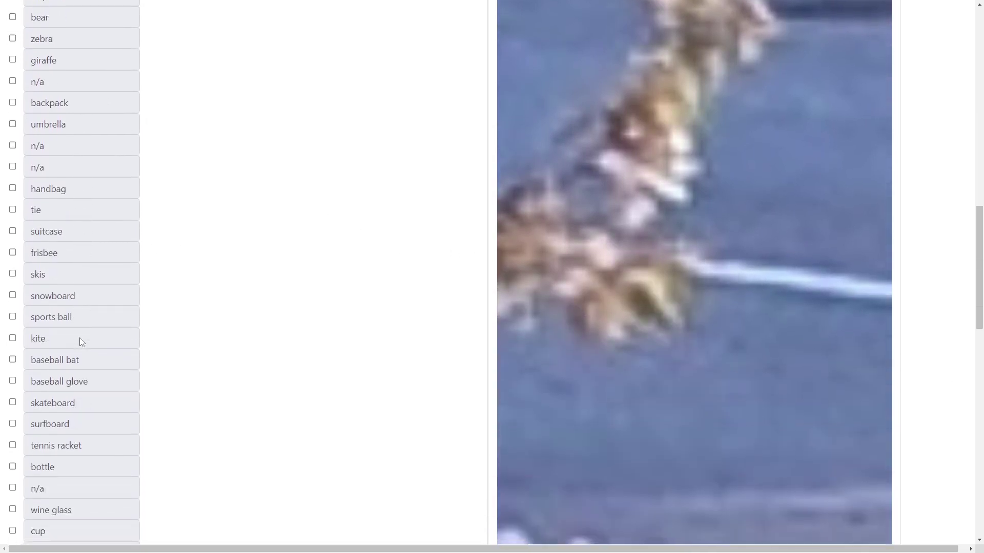
scroll(80, 343, "down", 7)
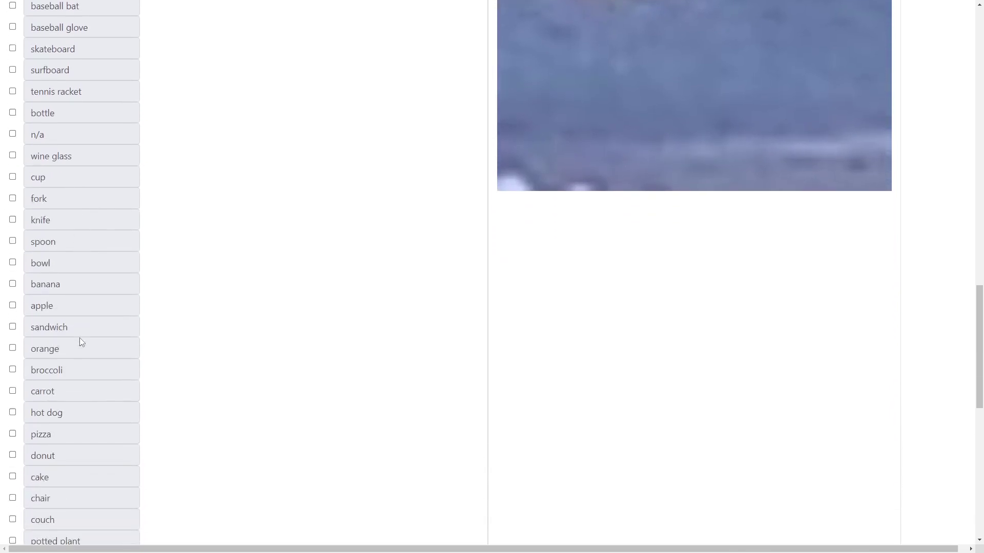
scroll(80, 342, "down", 5)
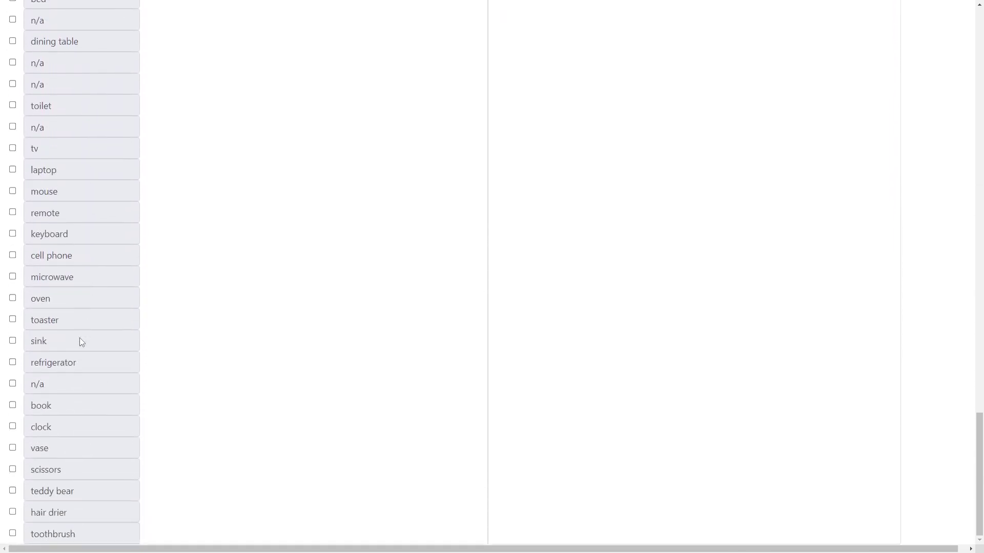
scroll(80, 341, "up", 16)
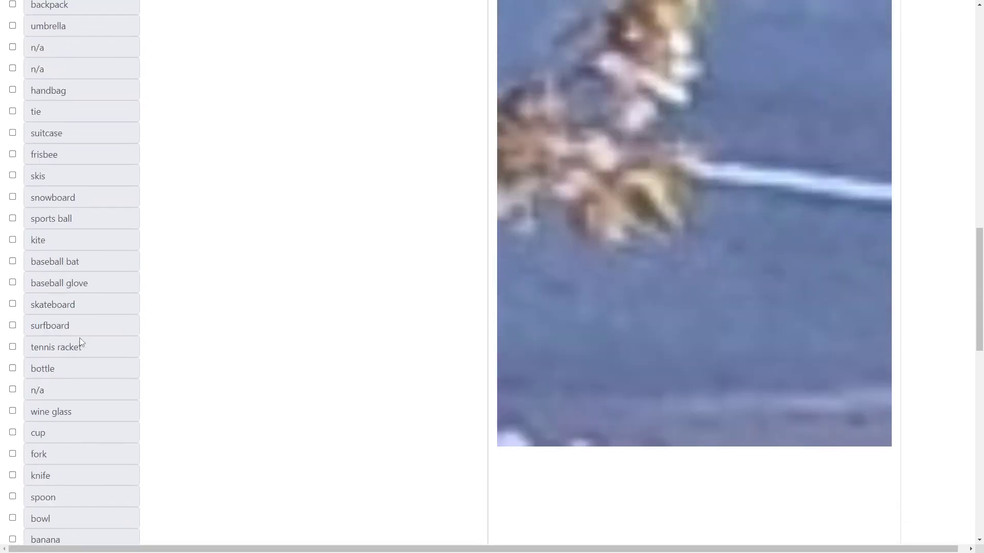
scroll(79, 339, "up", 19)
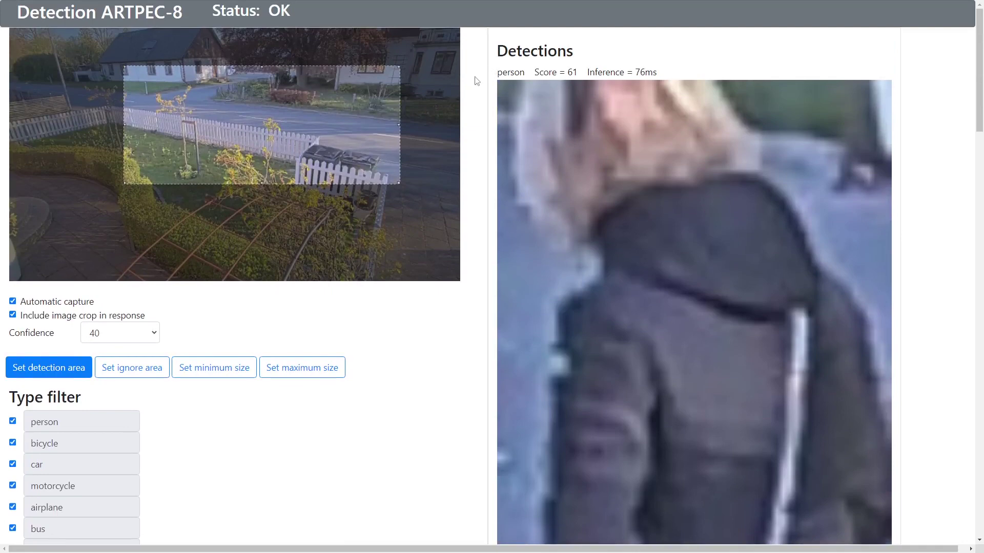
Exit full screen and load the camera's inference endpoint in place of index.html.
key("F11")
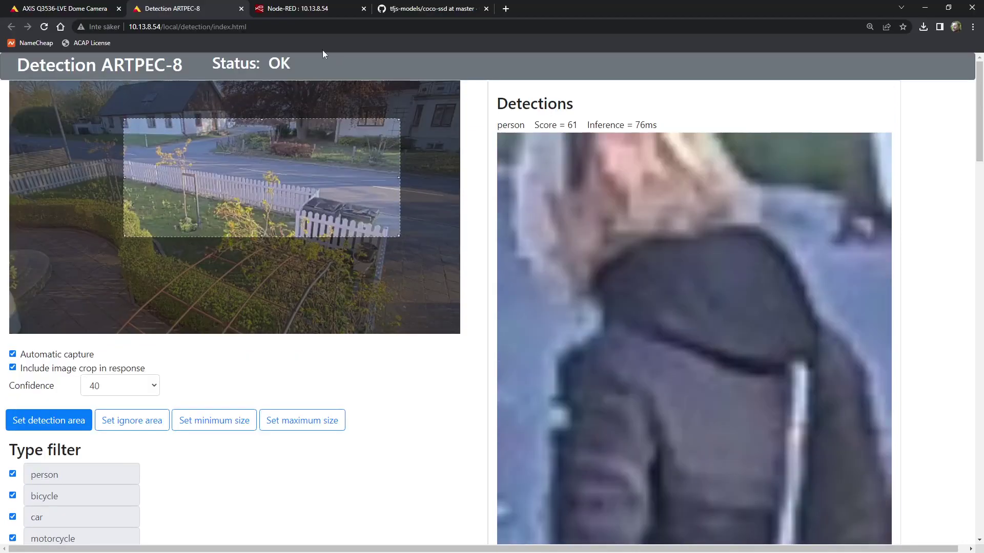
left_click_drag(216, 27, 358, 25)
key("BackSpace")
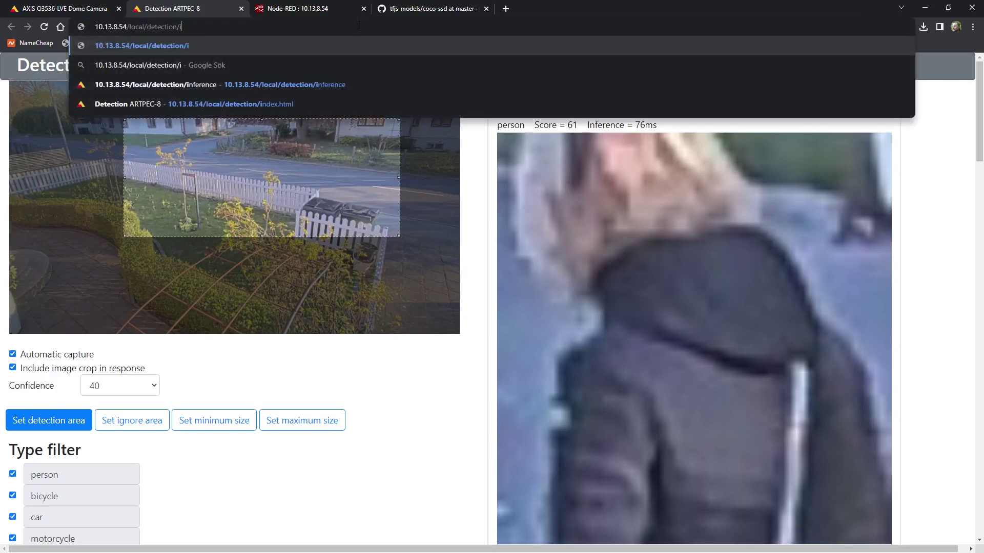
type("in")
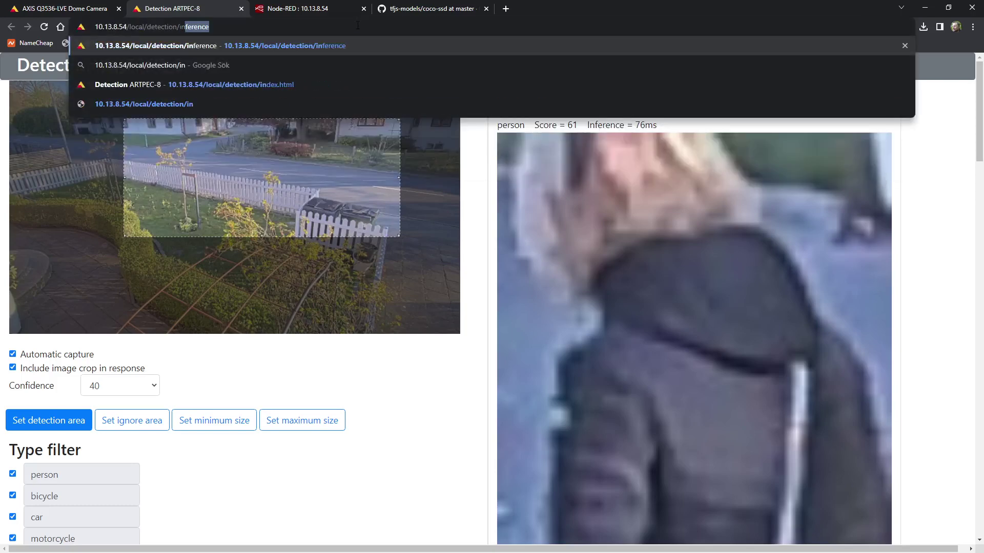
type("ference")
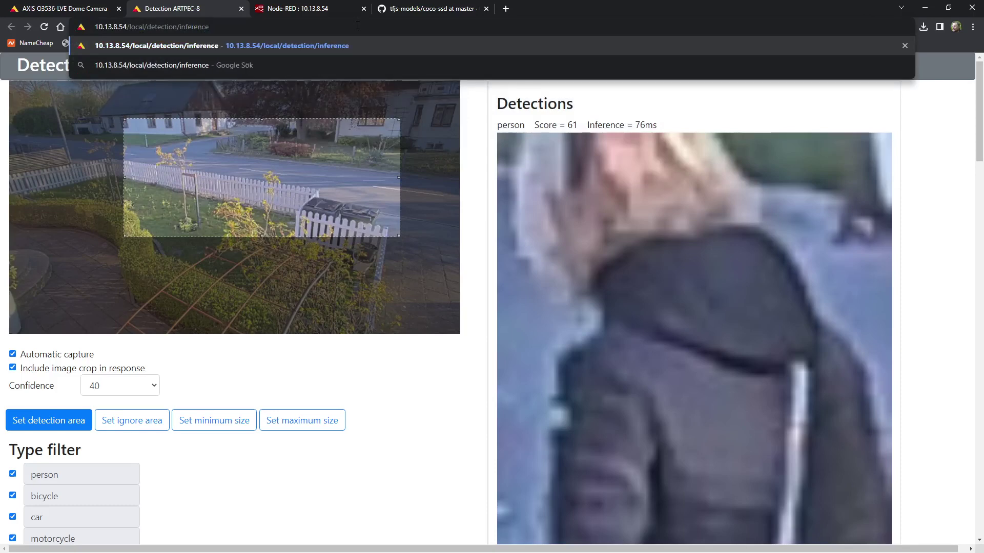
key("Return")
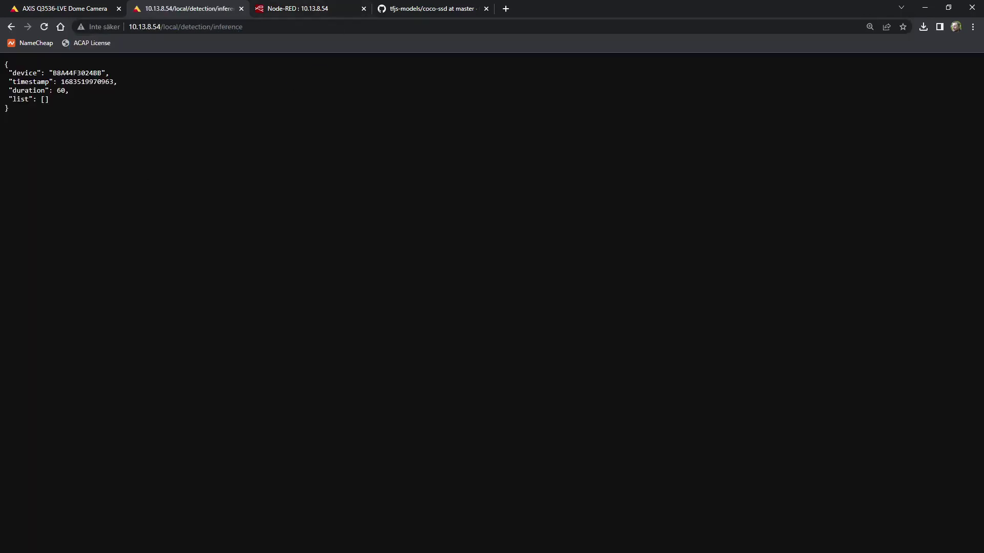
Reload the inference JSON repeatedly, then open the http request node in Node-RED.
left_click(44, 29)
left_click(45, 30)
left_click(45, 31)
left_click(44, 32)
left_click(44, 32)
left_click(45, 32)
left_click(45, 32)
left_click(44, 32)
left_click(45, 31)
left_click(44, 32)
left_click(45, 32)
left_click(45, 32)
left_click(44, 32)
left_click(303, 11)
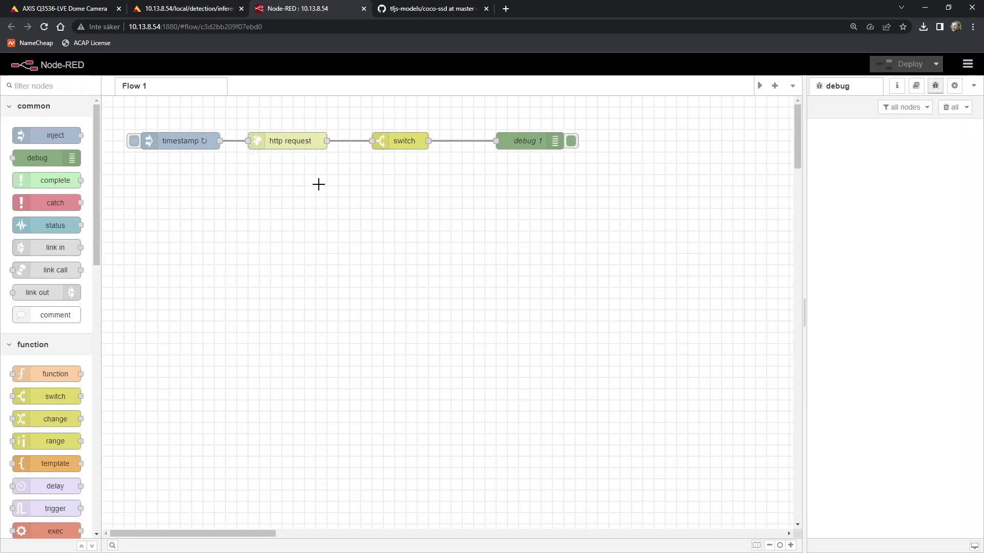
double_click(290, 143)
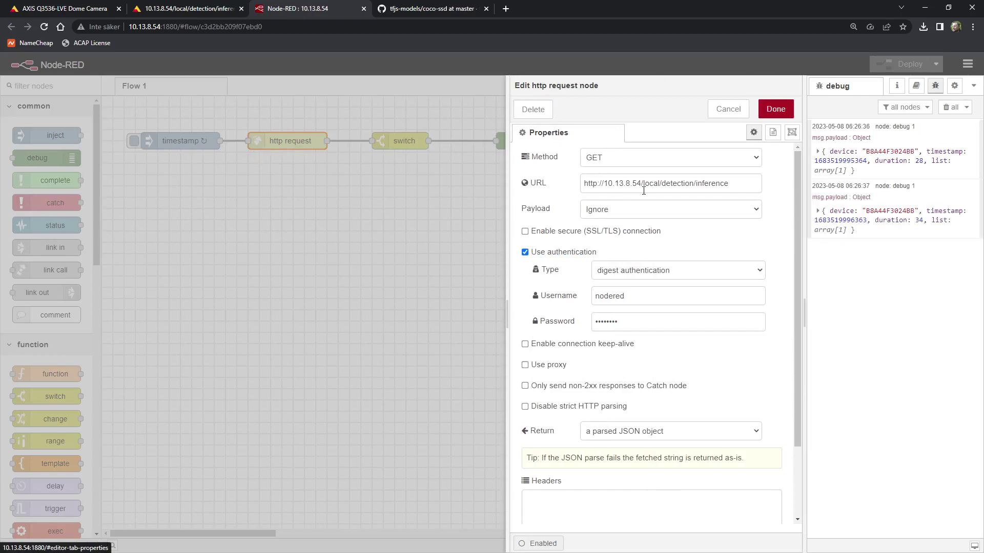
Check the http request URL, then review the switch rule msg.payload.list.length > 0 and first debug payload.
left_click_drag(733, 184, 562, 202)
left_click(718, 109)
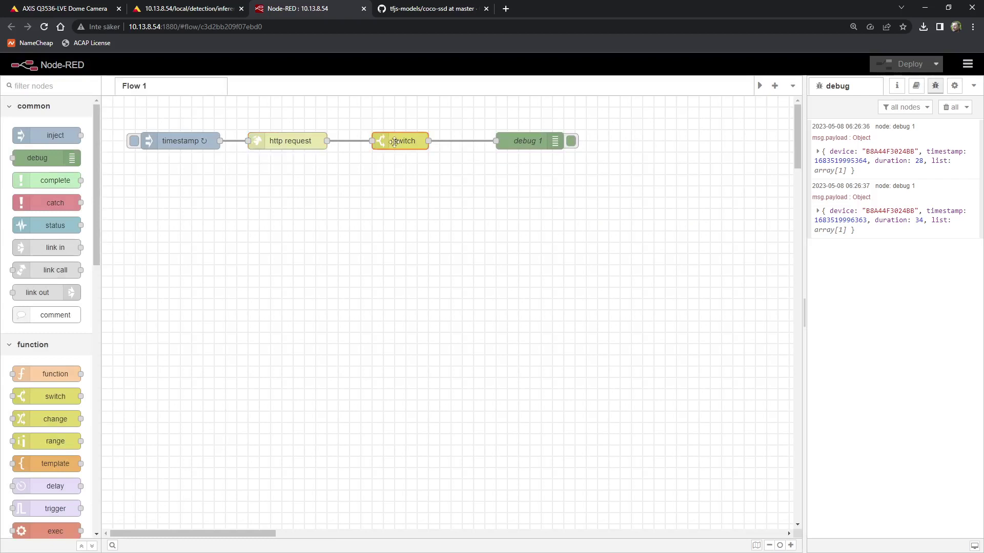
double_click(395, 141)
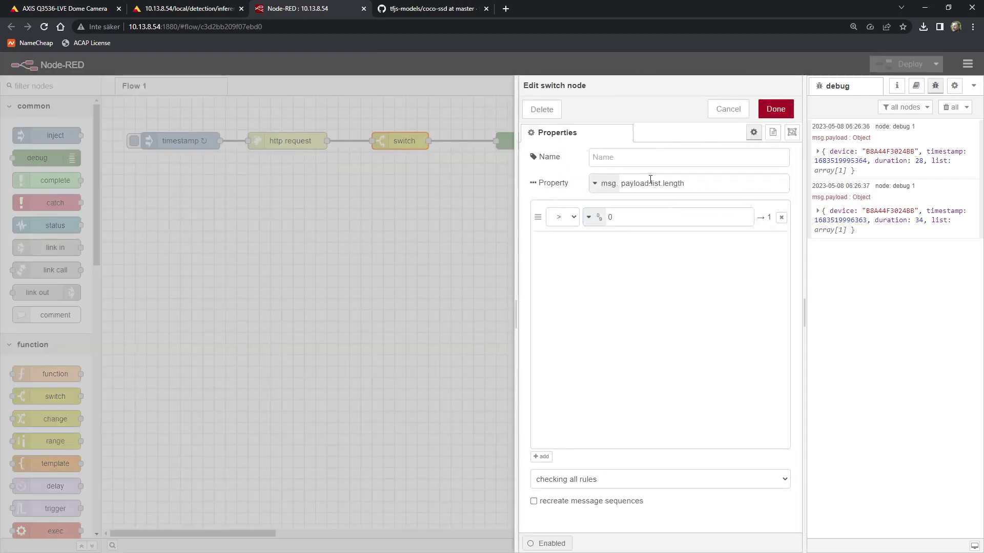
left_click(817, 151)
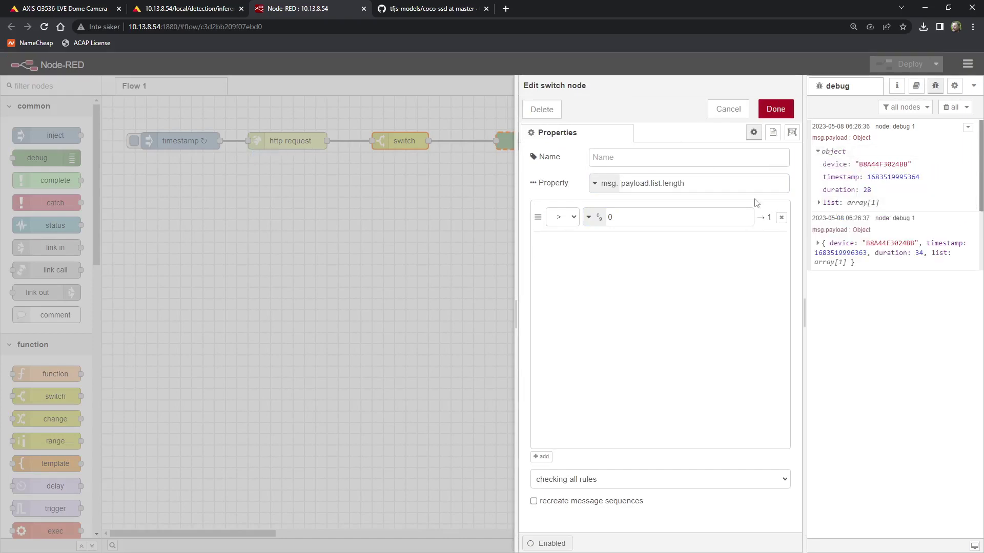
double_click(668, 183)
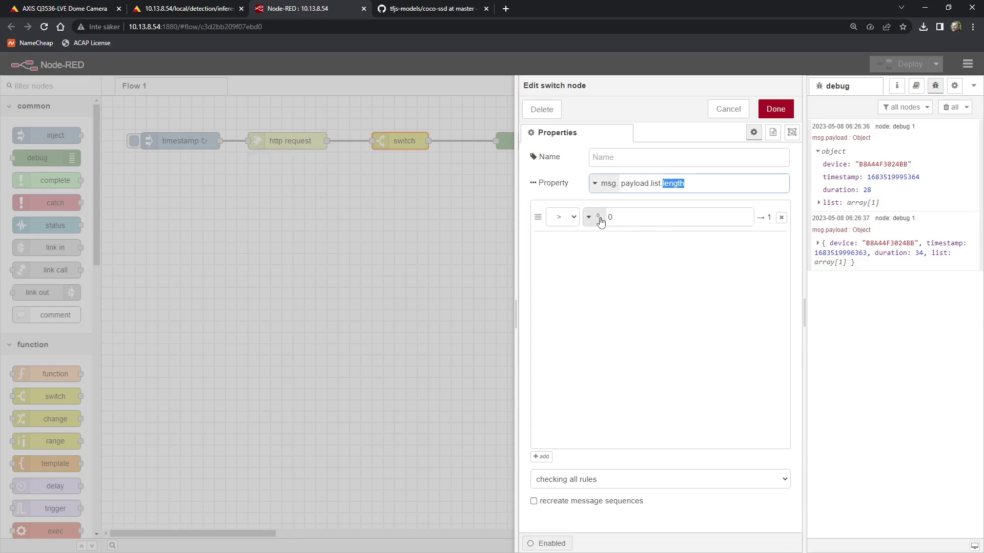
left_click(773, 109)
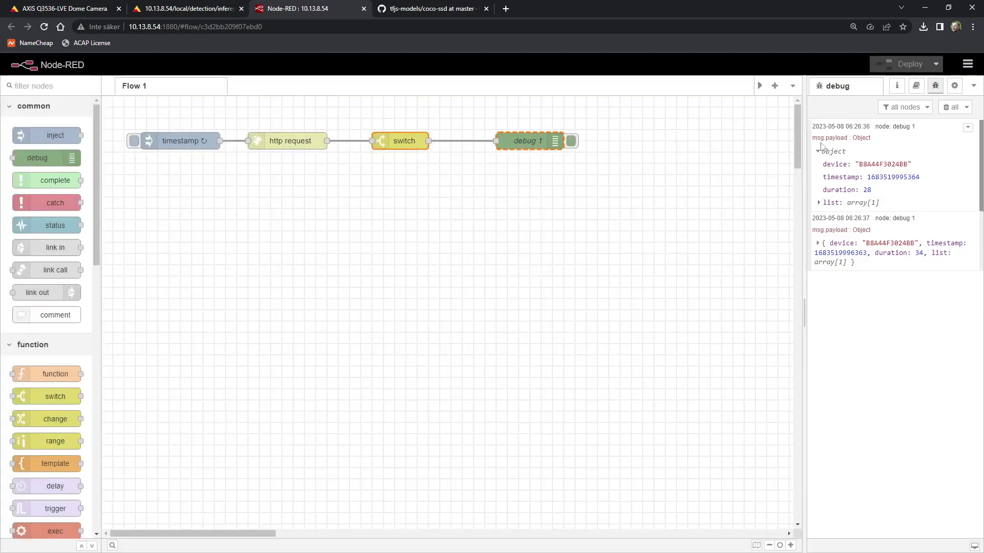
Expand the first debug message's list and first detection object, showing type car.
left_click(820, 204)
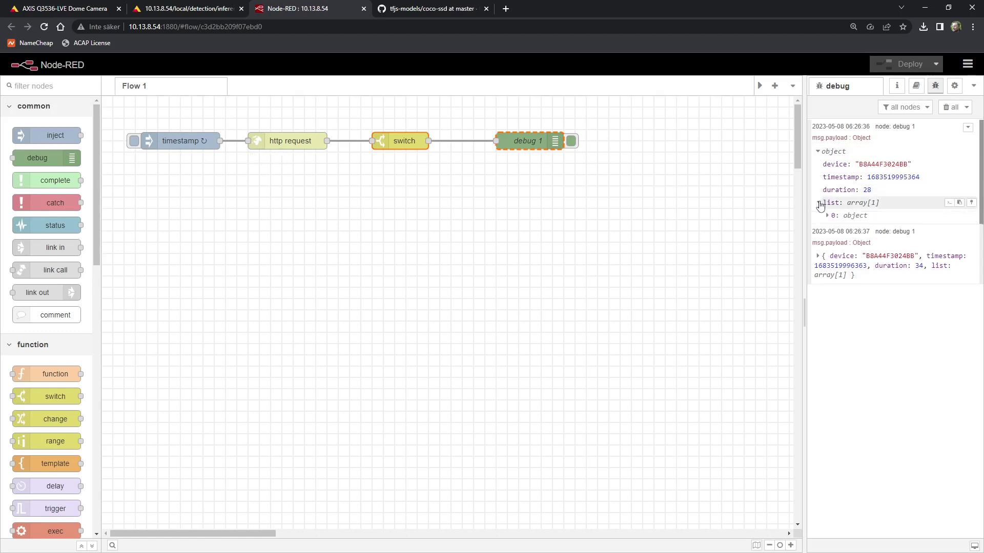
left_click(829, 216)
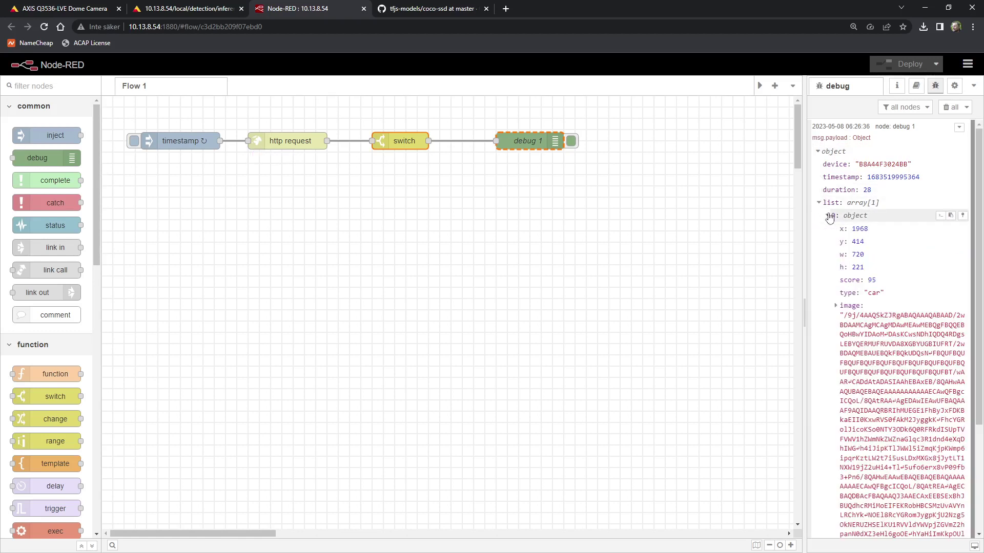
double_click(878, 294)
left_click(873, 281)
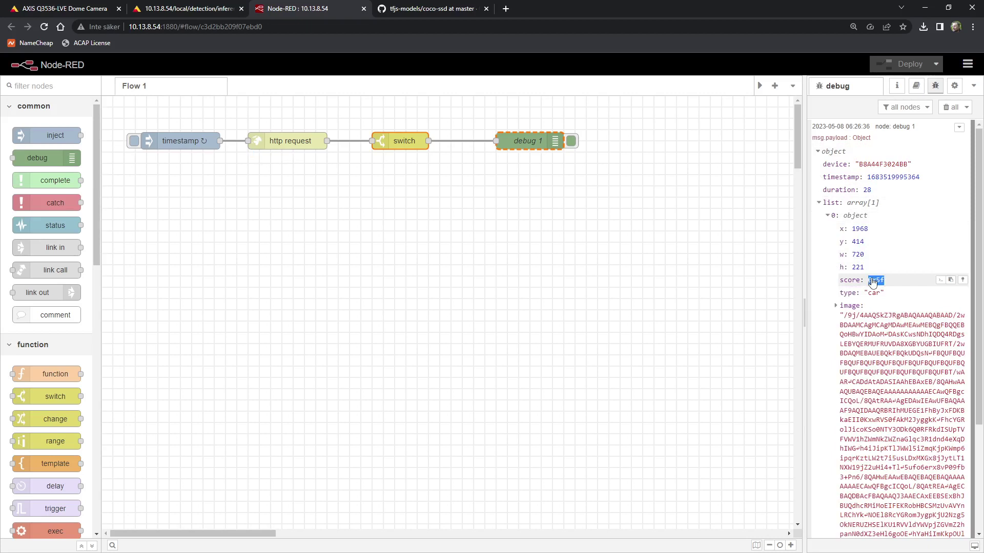
Expand the second message's detection list and first object, showing a car scoring 76 at x 1008, y 351.
scroll(881, 378, "down", 1)
scroll(881, 378, "down", 3)
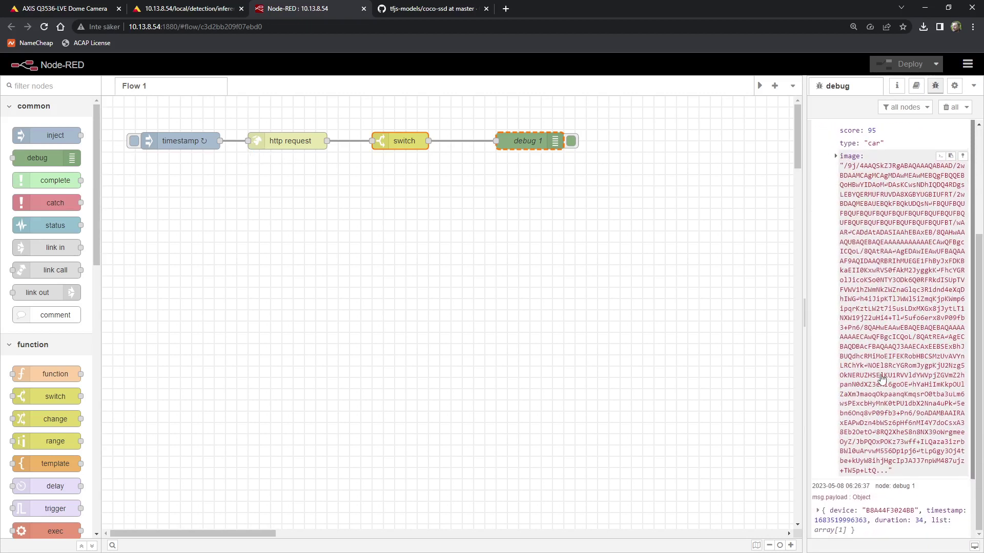
left_click(838, 513)
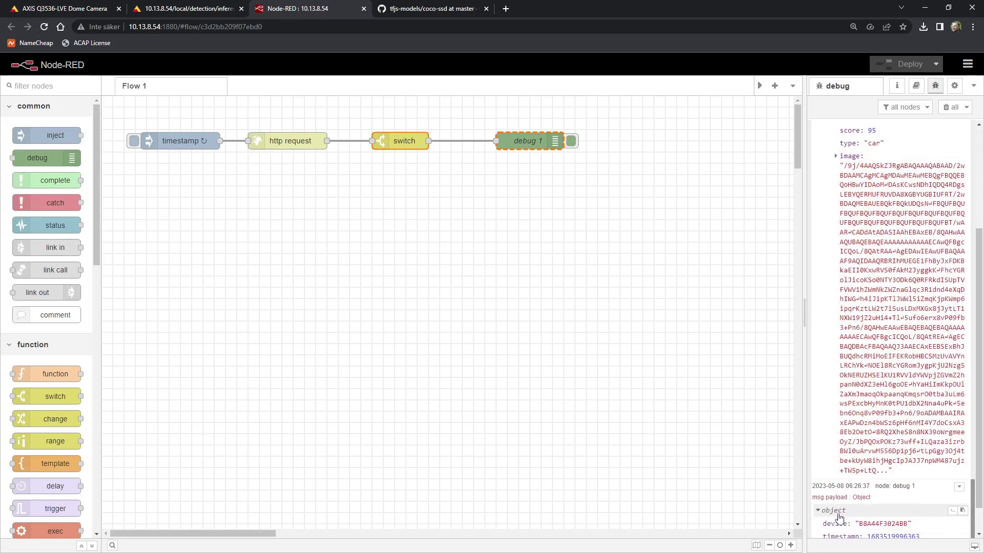
scroll(839, 523, "down", 1)
left_click(841, 531)
scroll(840, 531, "down", 1)
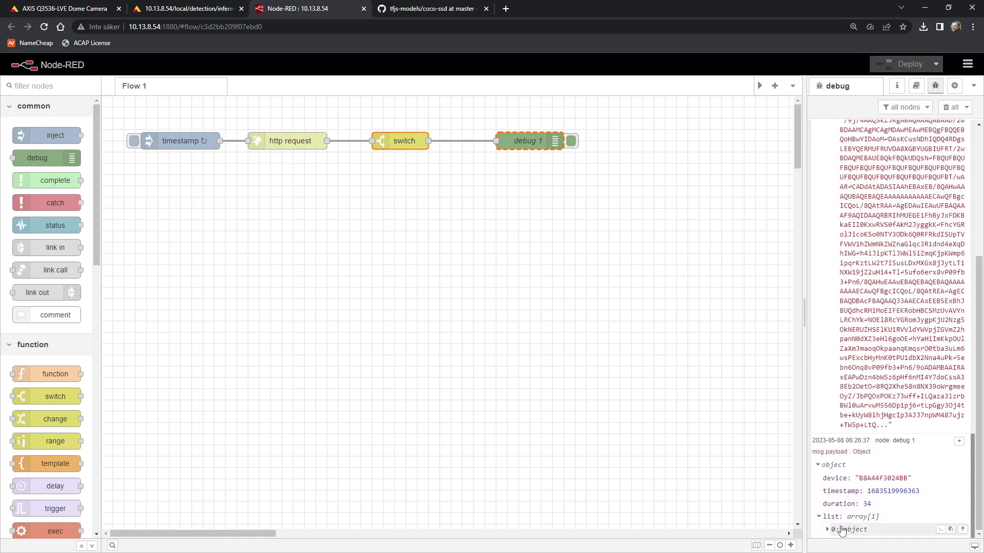
left_click(840, 531)
scroll(843, 529, "down", 8)
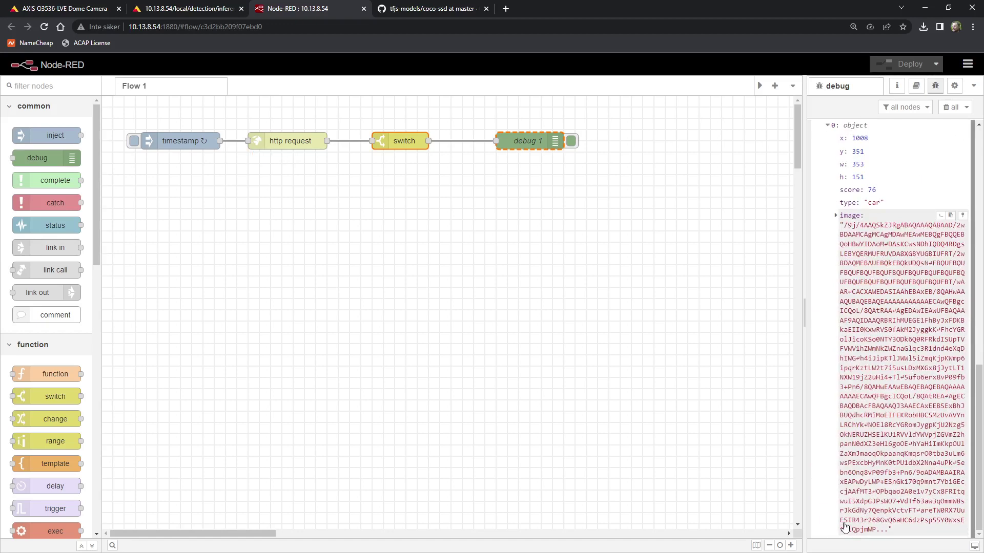
left_click(591, 291)
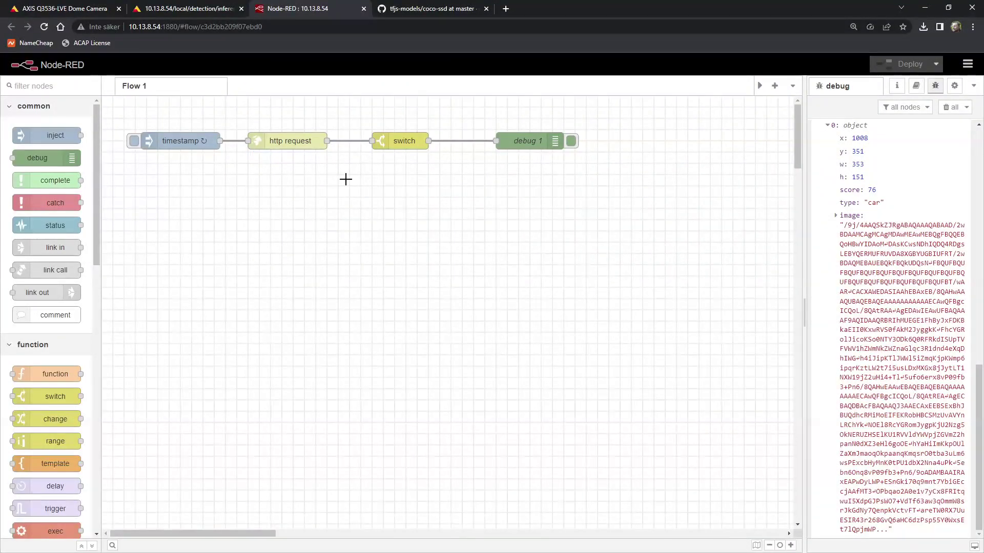